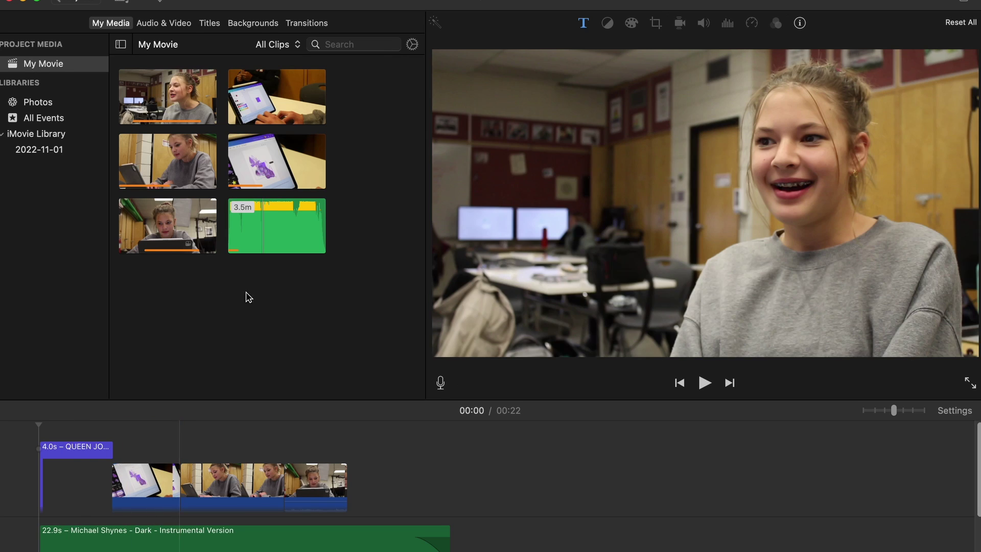
- Rename the current project to 'Jordana 1' and create a new empty Movie project
left_click(84, 1)
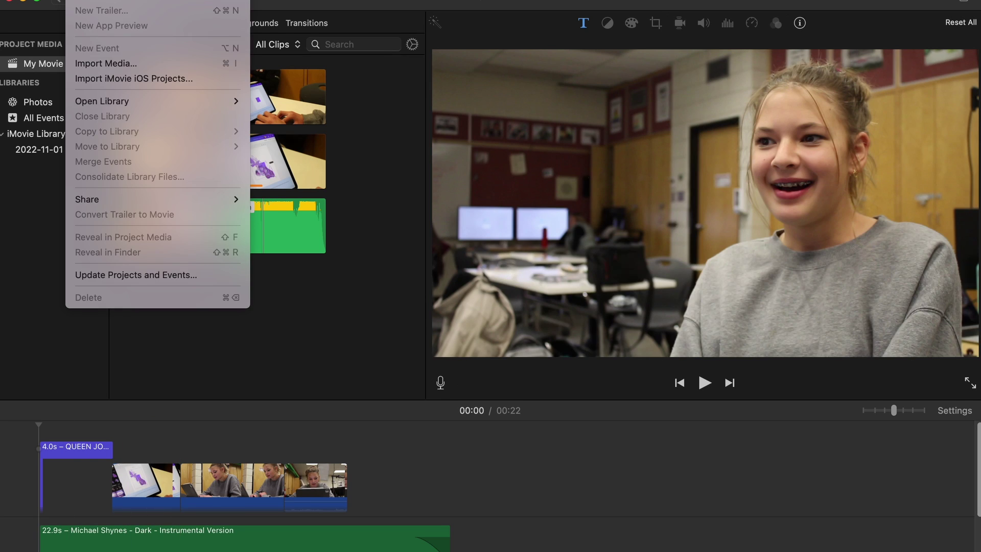
left_click(87, 7)
left_click(87, 7)
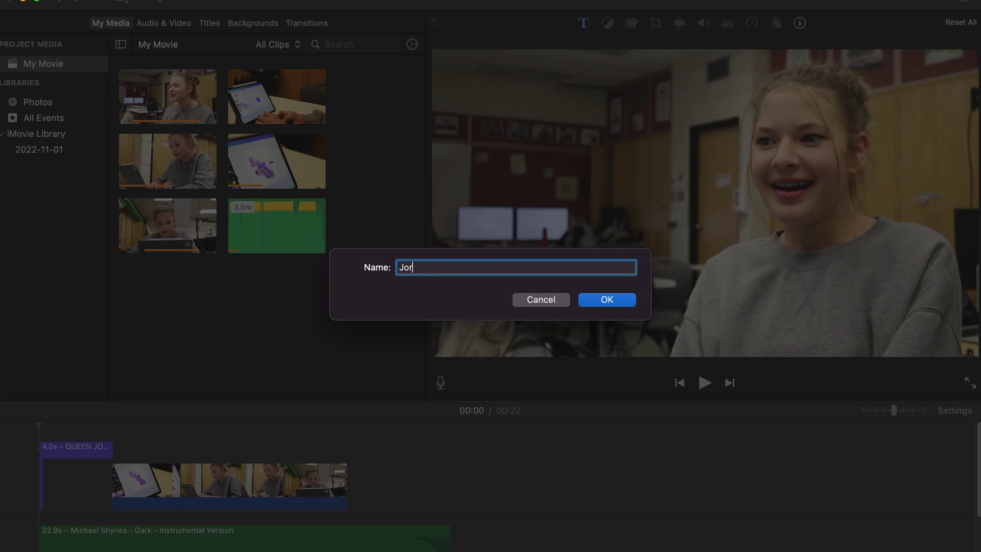
type("Jordana 1")
key("Return")
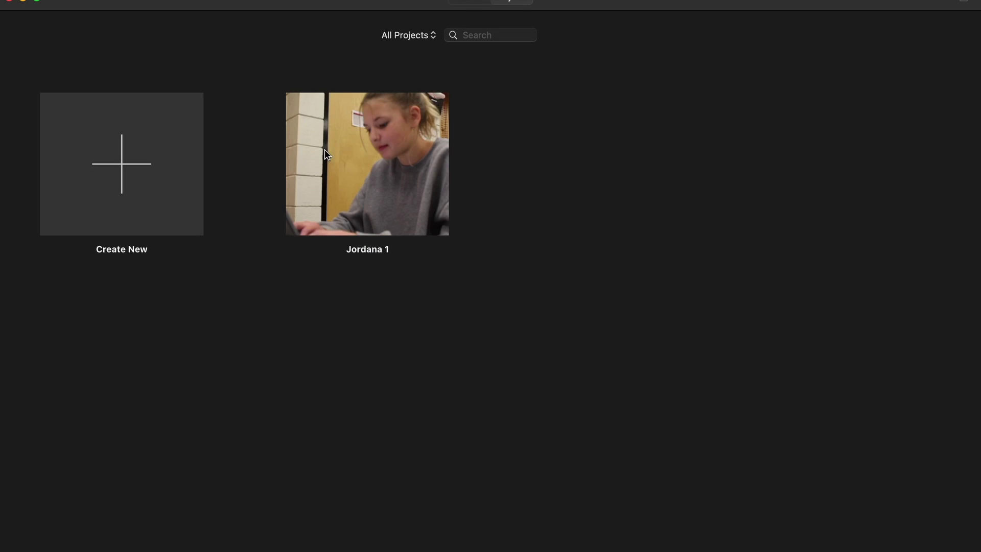
left_click(136, 194)
left_click(126, 228)
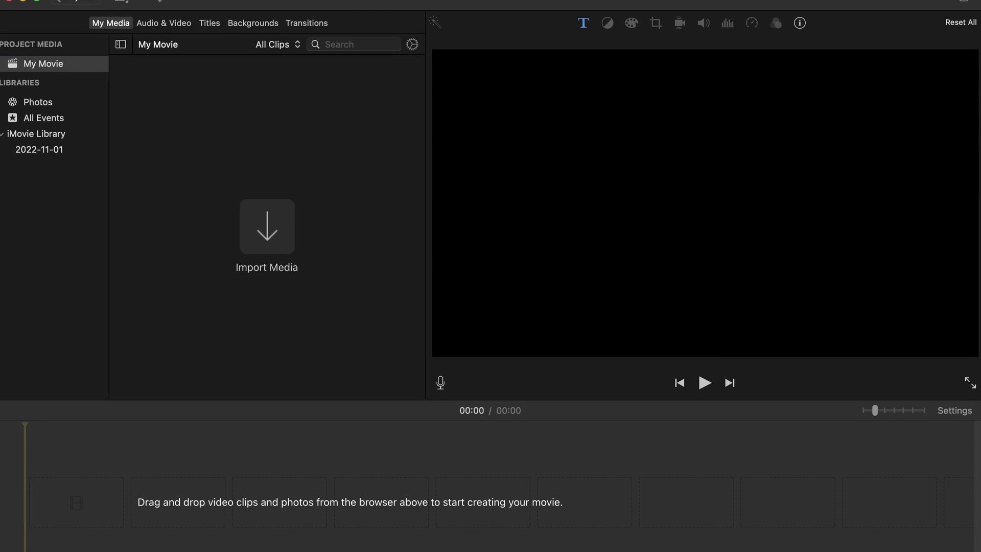
- Import all five interview clips from the Desktop's Jordana folder into the iMovie media browser
left_click(217, 547)
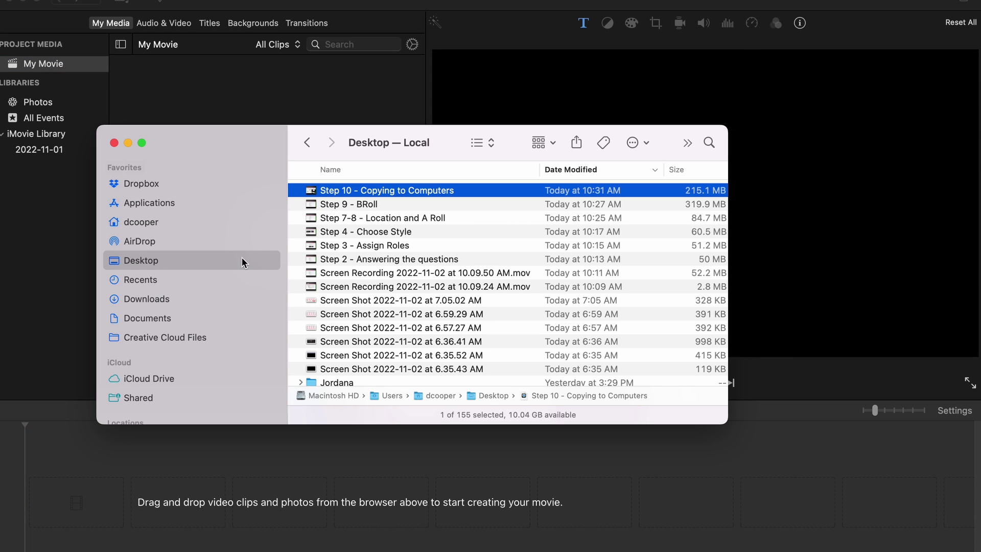
left_click(178, 262)
scroll(415, 238, "down", 5)
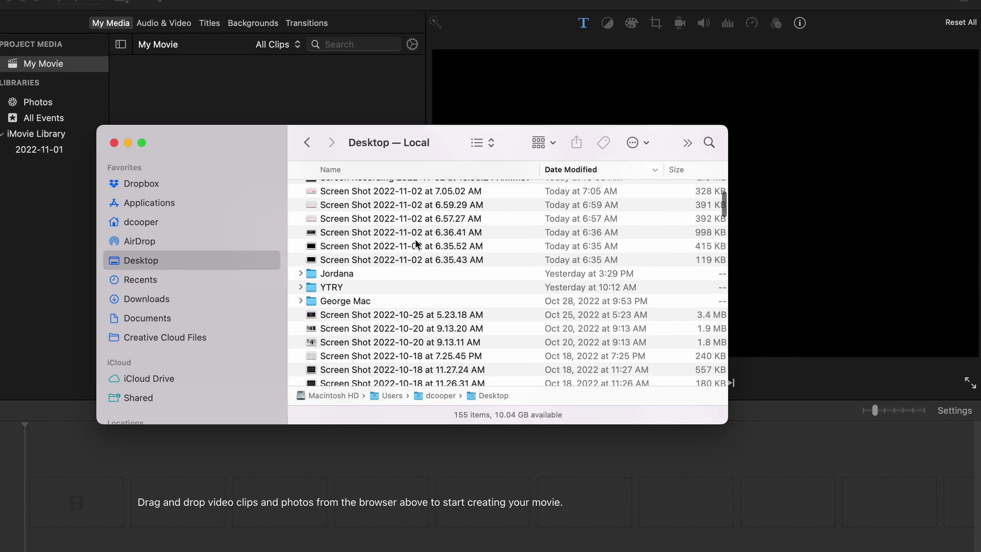
double_click(338, 229)
left_click(480, 142)
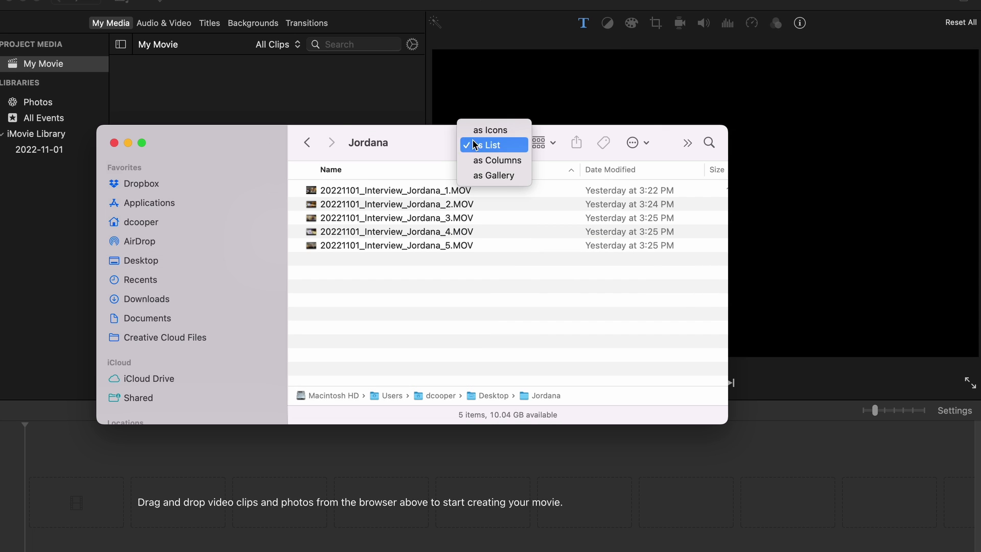
left_click(409, 139)
left_click_drag(408, 139, 578, 228)
left_click(562, 320)
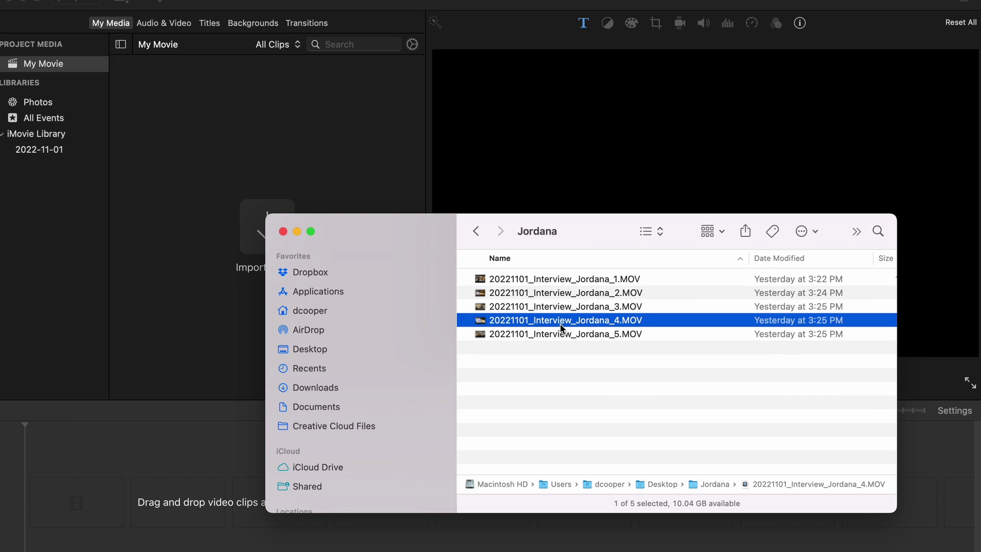
key("super+a")
left_click_drag(578, 308, 199, 154)
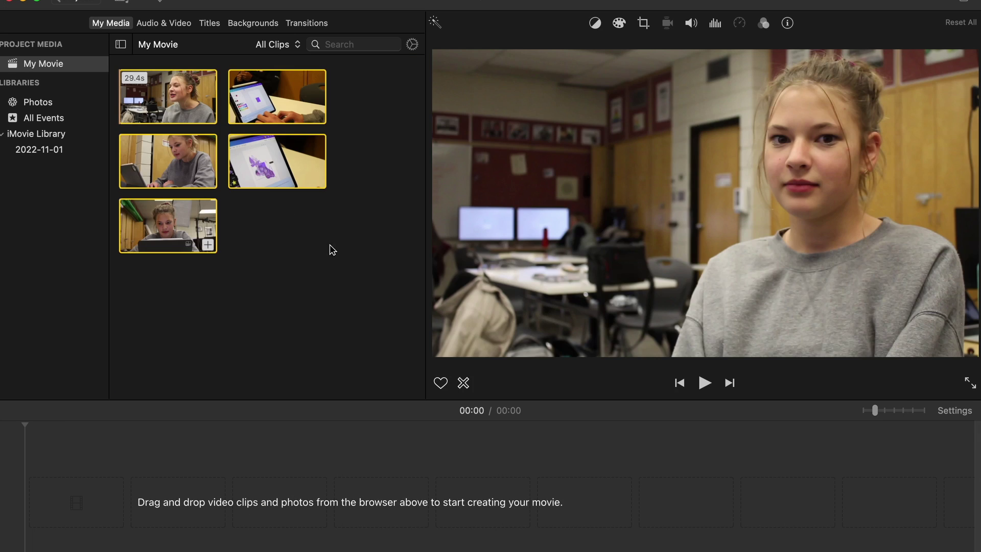
left_click(368, 294)
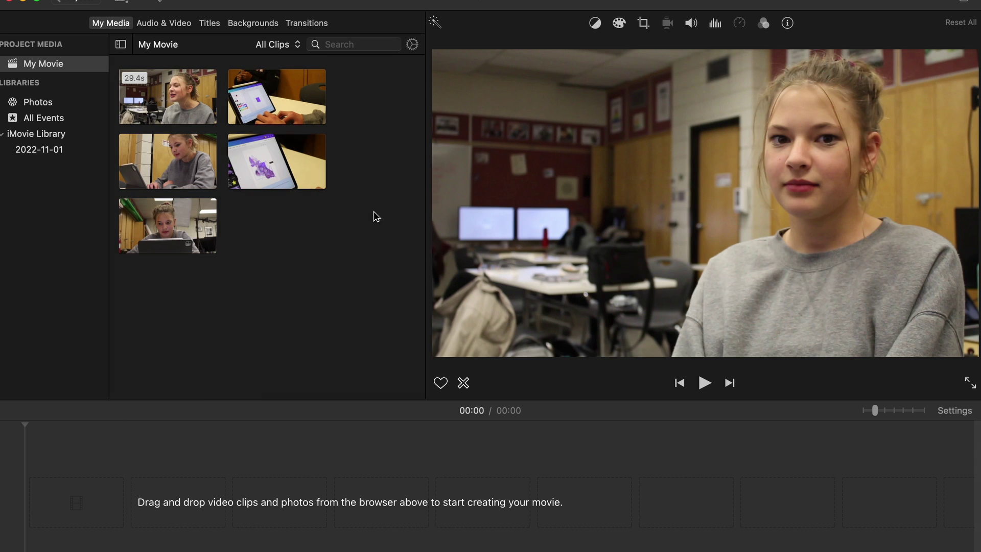
left_click(124, 105)
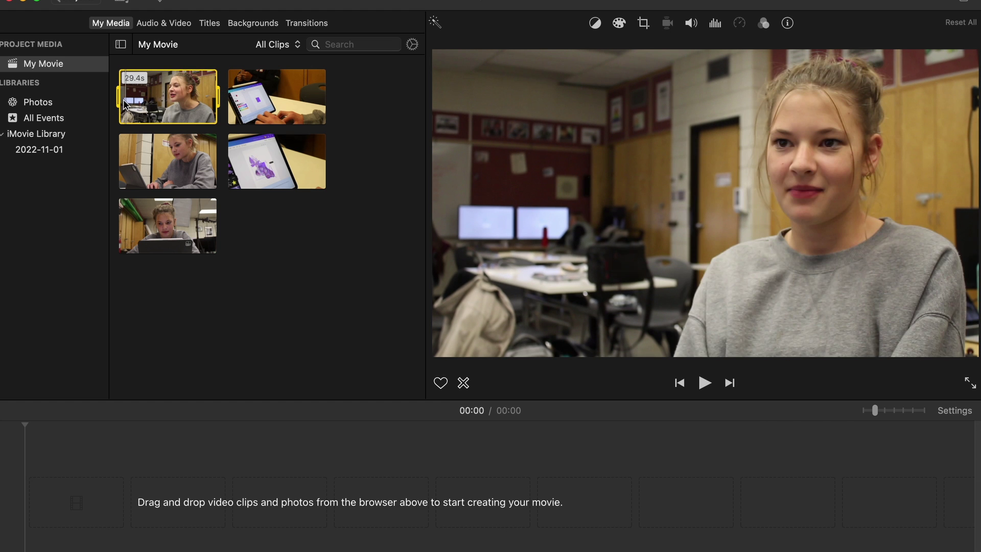
key("space")
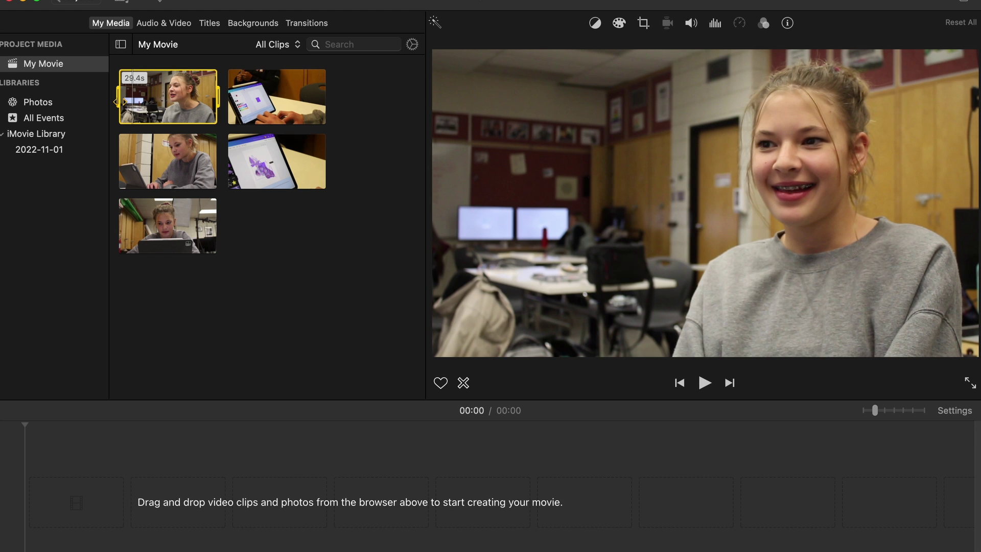
key("space")
- Place the first interview clip on the timeline and begin trimming its opening
left_click_drag(169, 97, 33, 509)
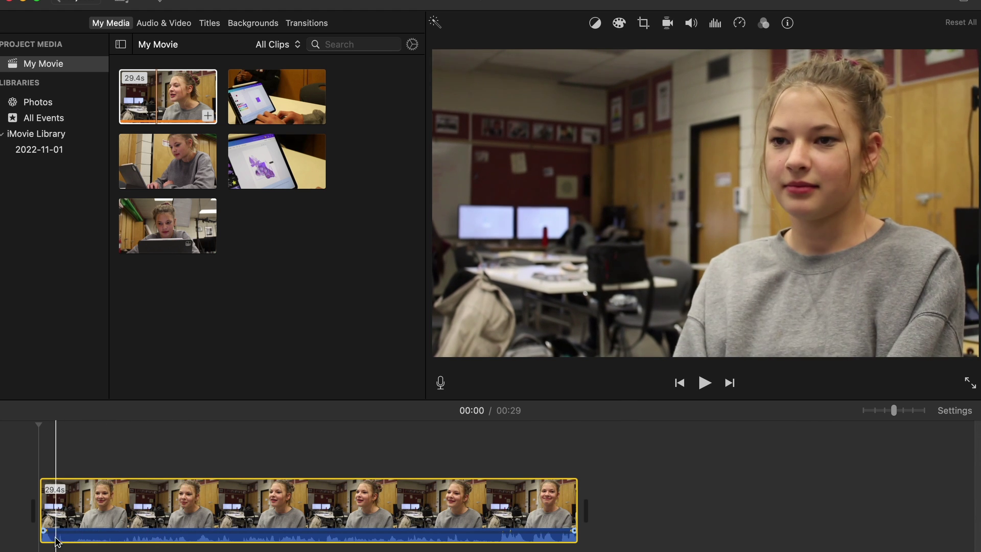
left_click(82, 450)
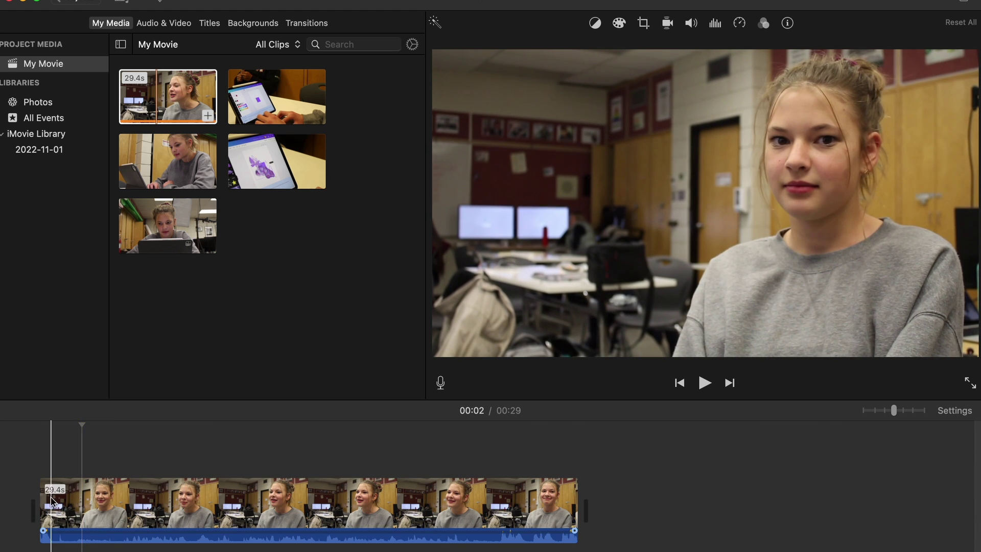
left_click_drag(40, 499, 73, 495)
key("space")
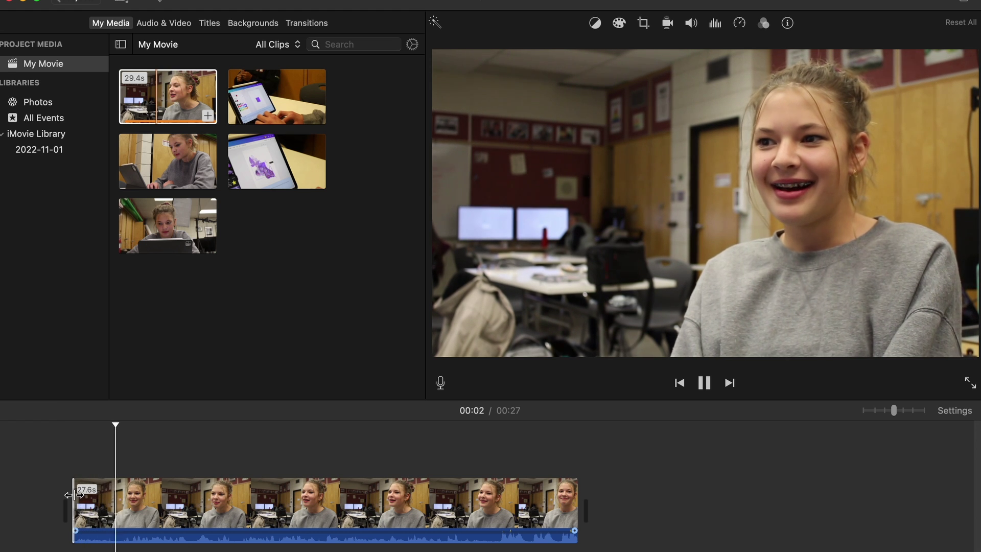
- Trim the clip's opening further, review playback, and pull its ending back toward 00:20
left_click_drag(74, 500, 122, 503)
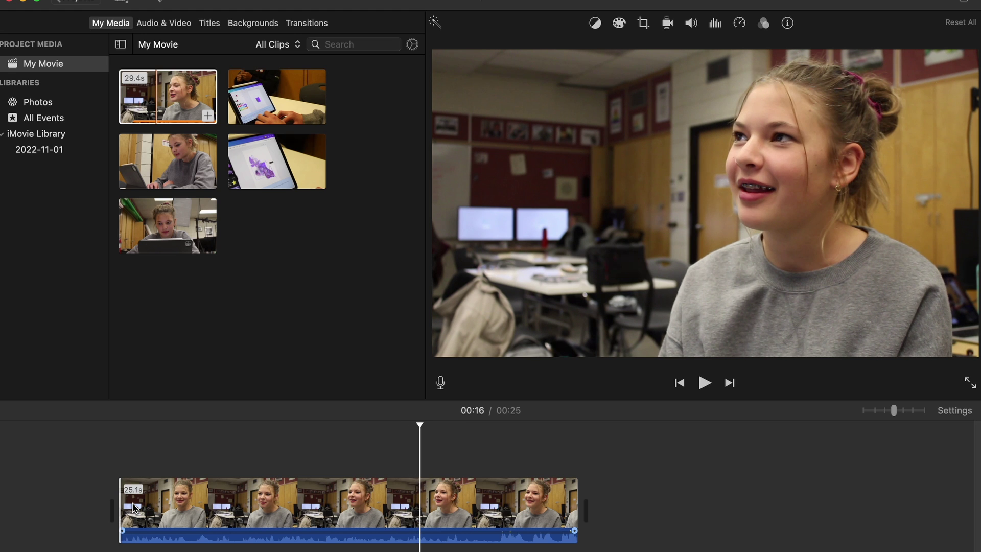
key("space")
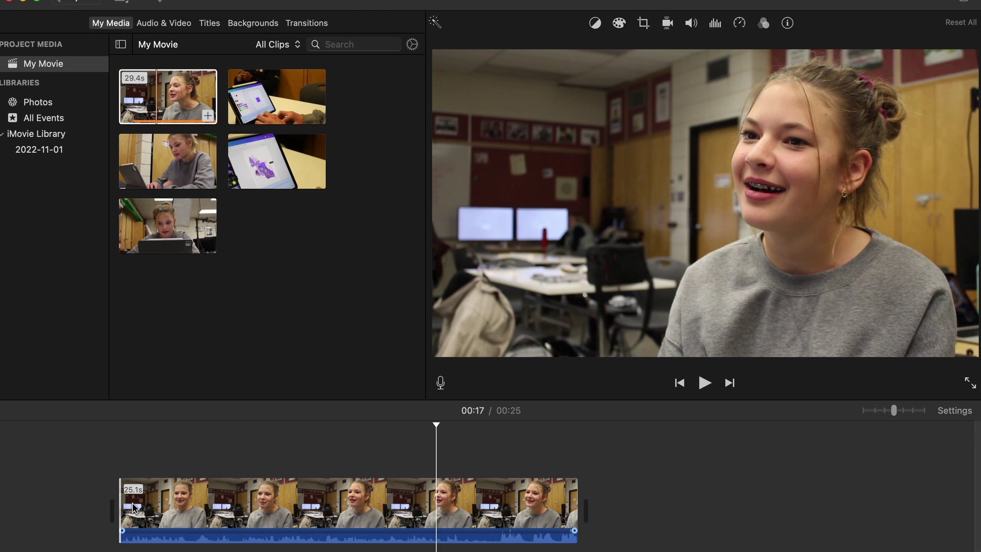
key("space")
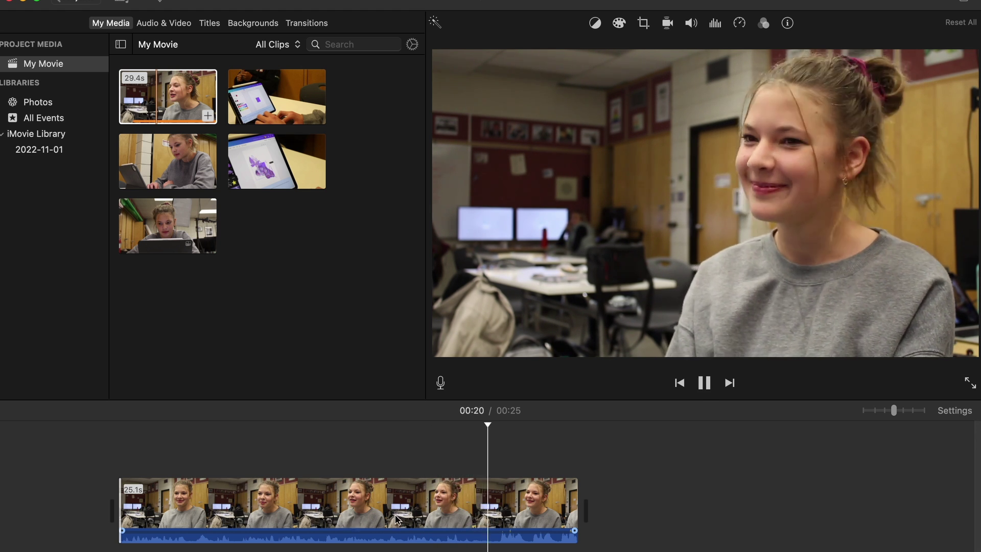
key("space")
left_click_drag(577, 509, 490, 510)
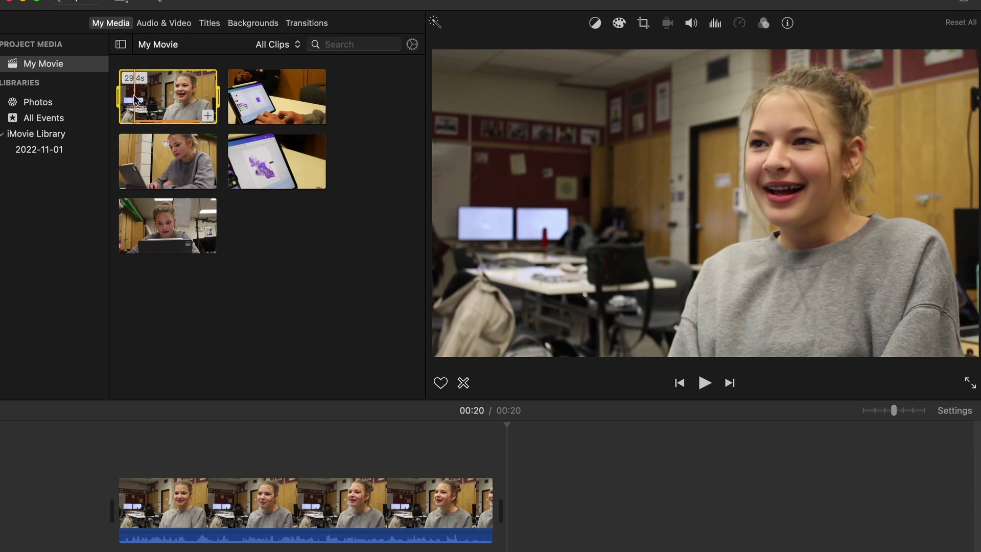
- Select the original interview clip in the browser and play through it to review
left_click(136, 100)
key("space")
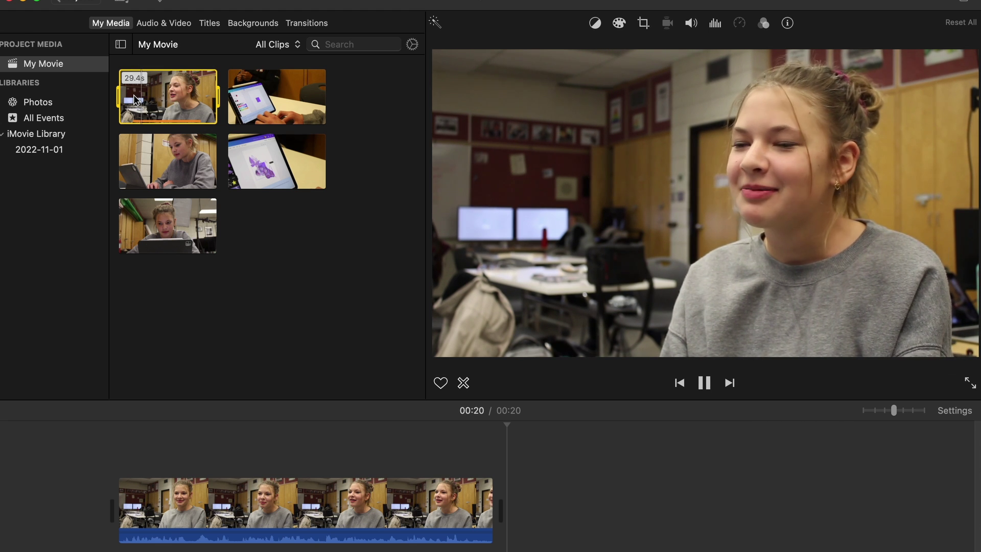
key("space")
key("space")
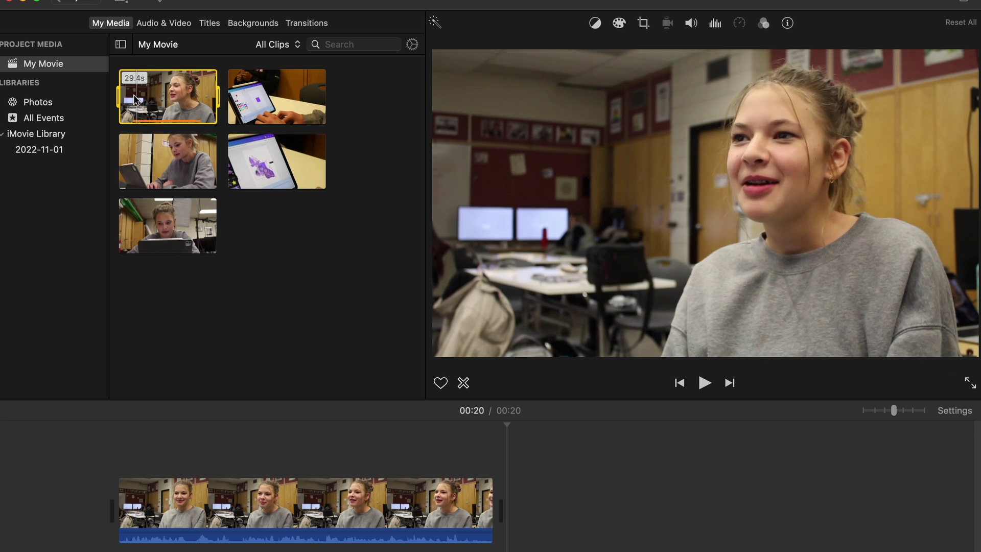
key("space")
key("space")
key("space")
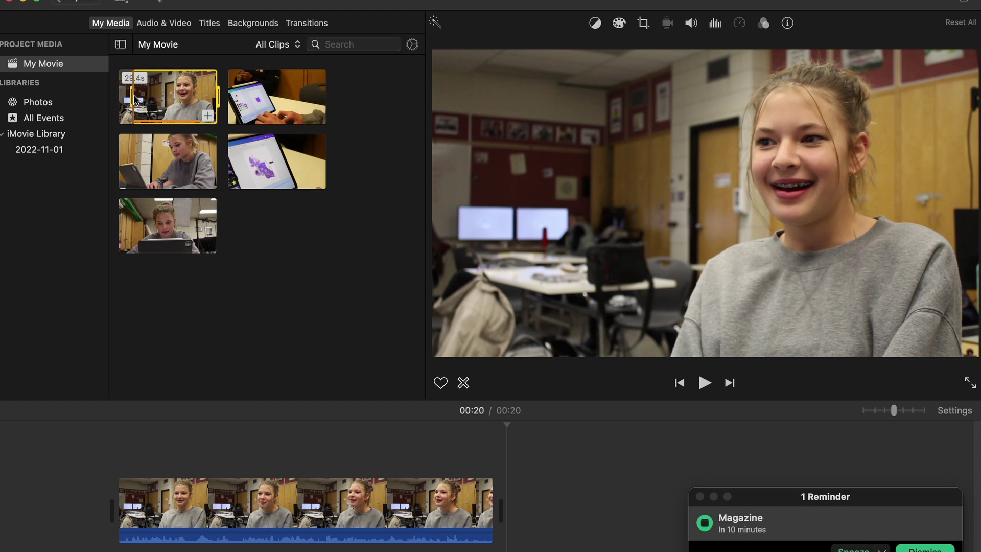
key("space")
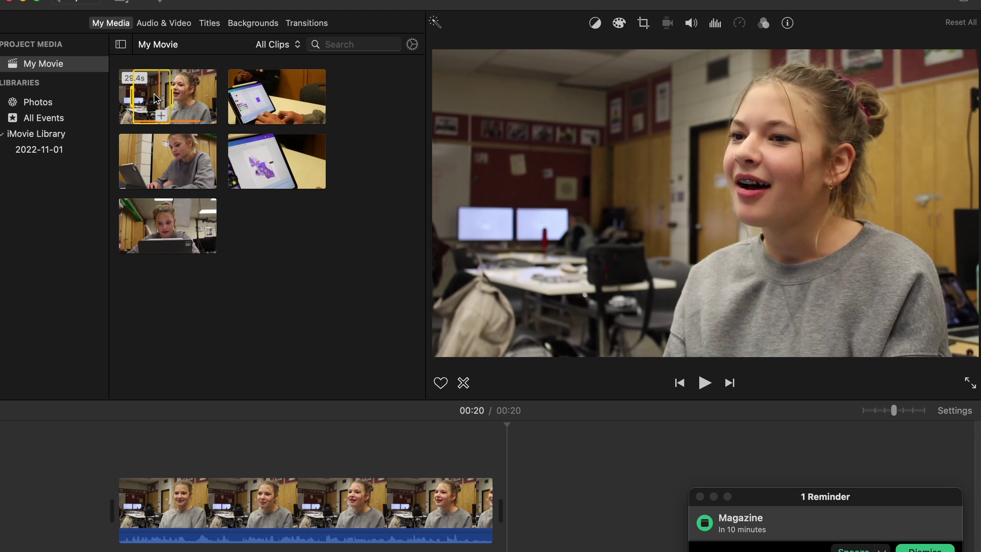
- Add the marked section after the first clip, replay the movie, then delete that added clip
left_click_drag(156, 98, 544, 511)
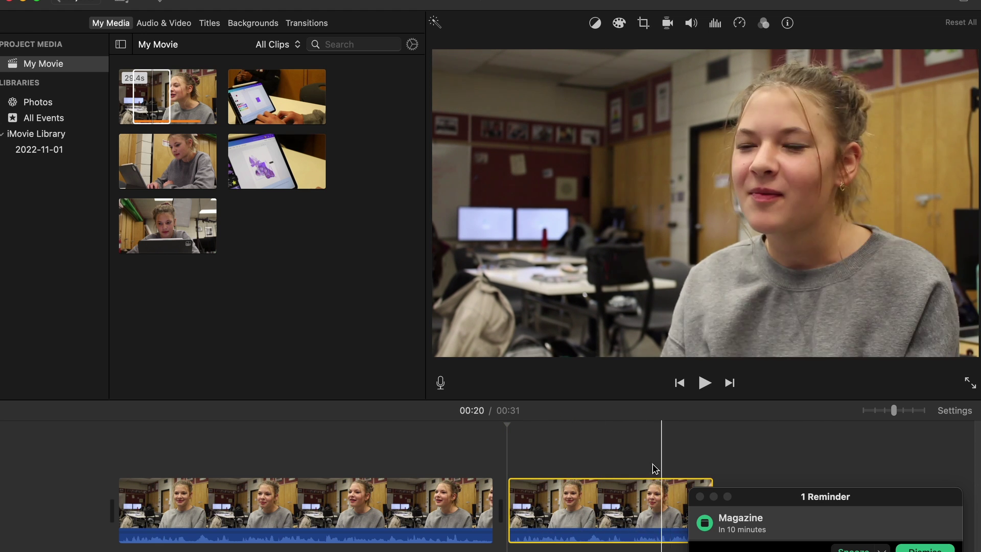
left_click(925, 549)
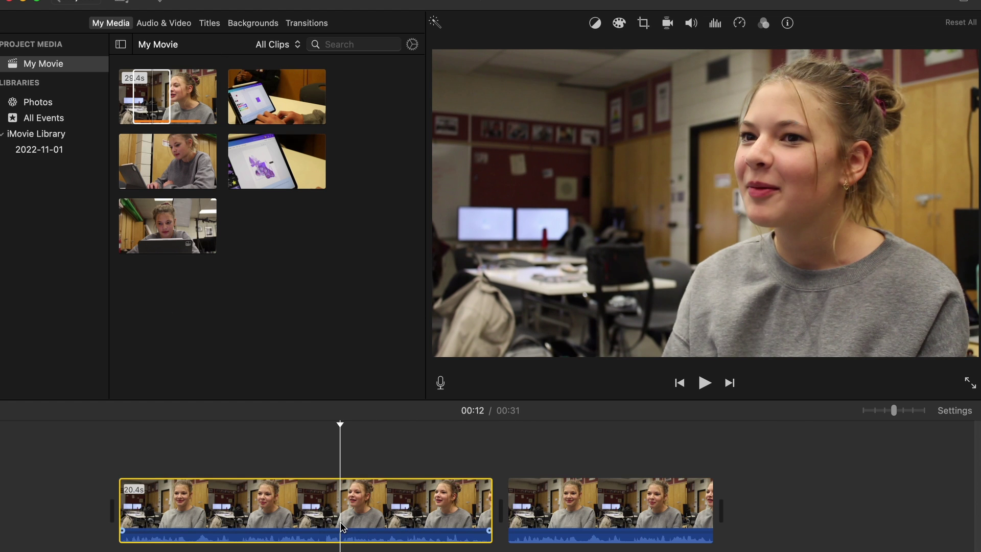
key("backslash")
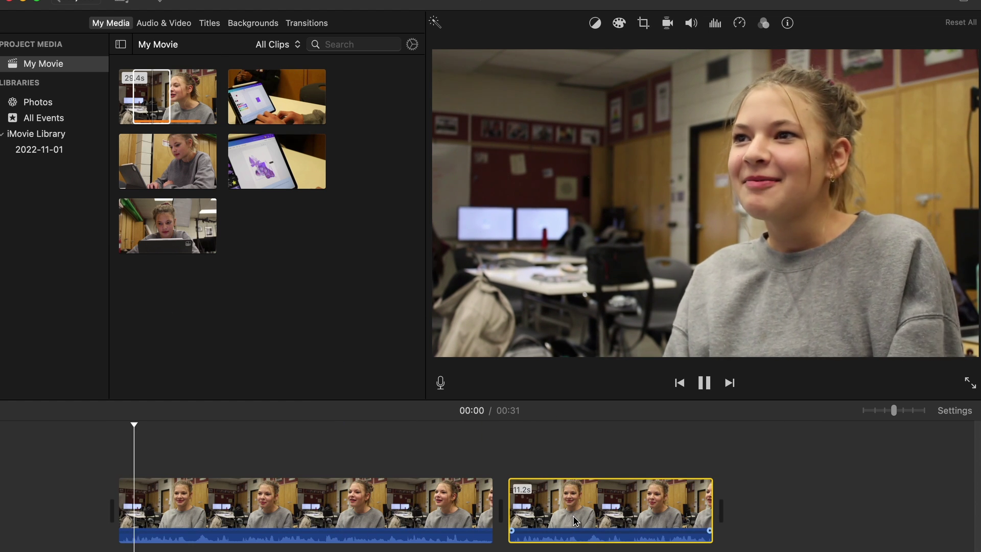
left_click(576, 520)
key("Delete")
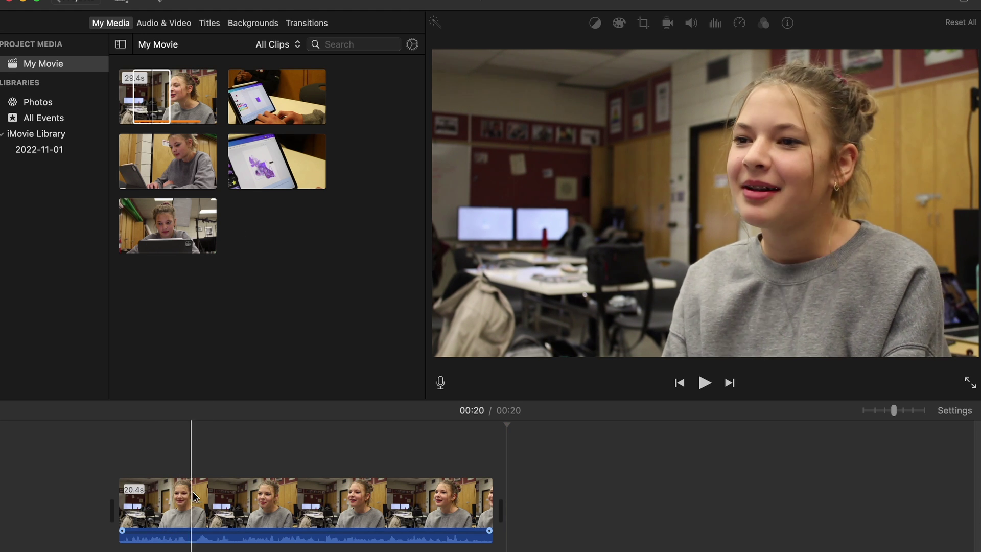
- Overlay the tablet drawing B-roll clip as a cutaway starting at 00:04
key("space")
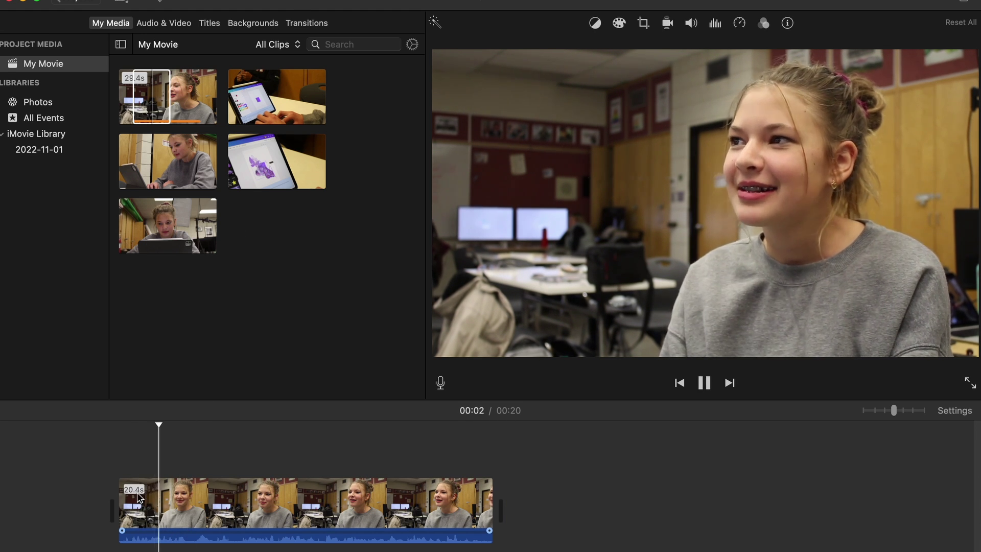
key("space")
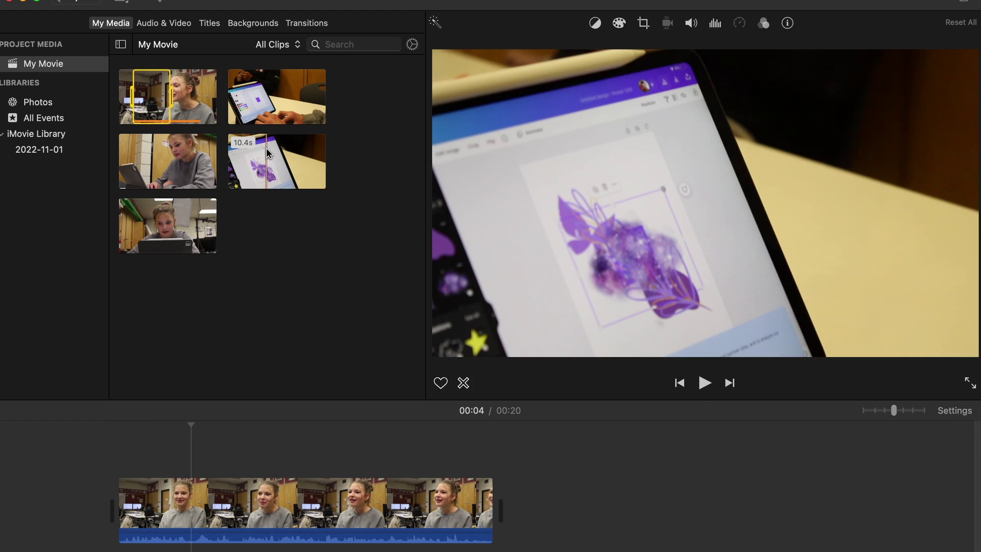
left_click(267, 151)
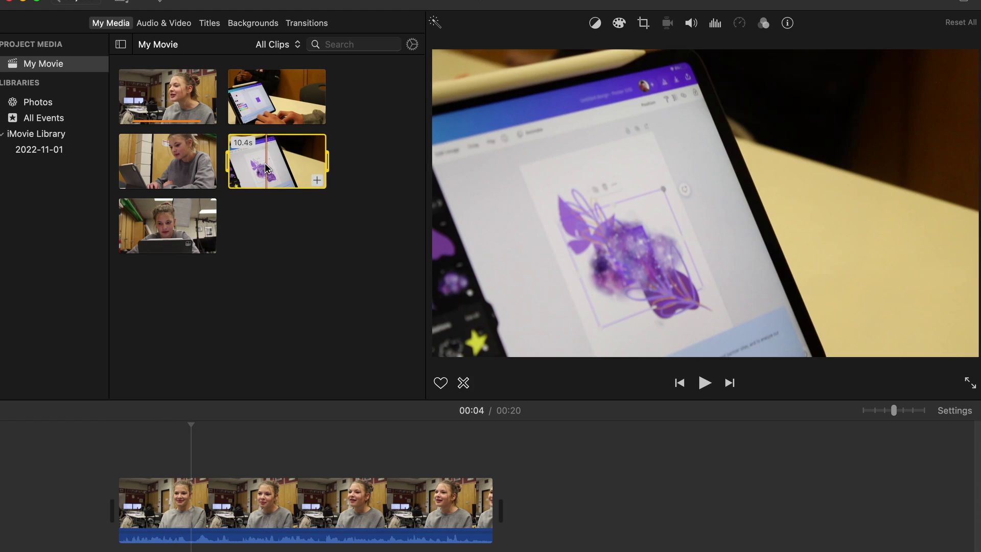
left_click_drag(272, 167, 194, 450)
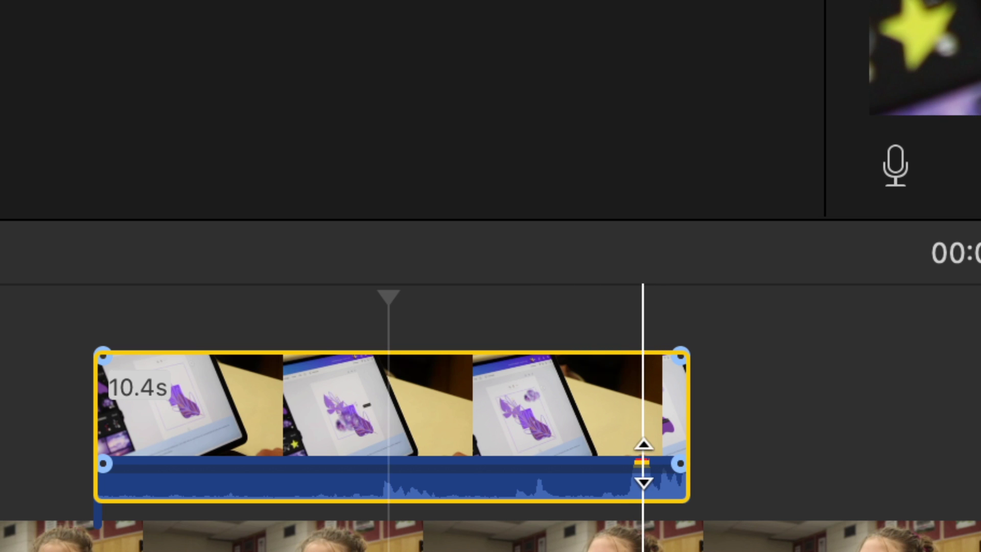
- Mute the tablet cutaway's audio to 0% and trim its end to finish at 00:10
mouse_move(493, 473)
left_mouse_down()
mouse_move(495, 511)
mouse_move(506, 472)
left_mouse_up()
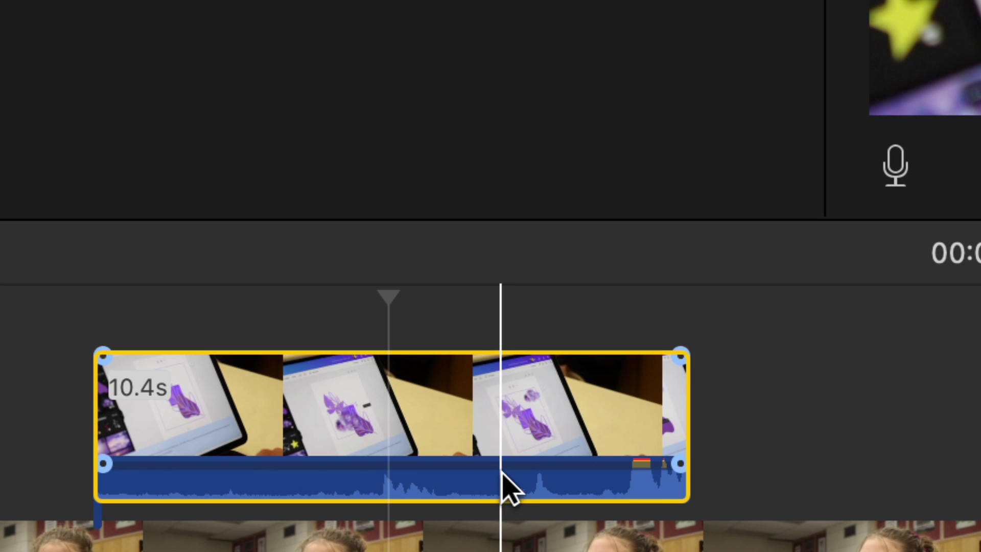
left_click_drag(503, 465, 510, 518)
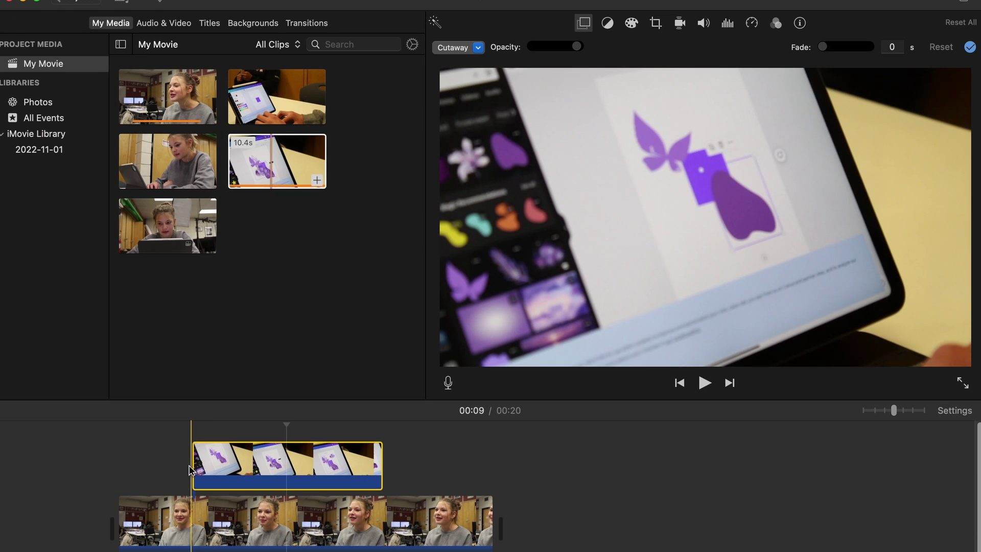
key("space")
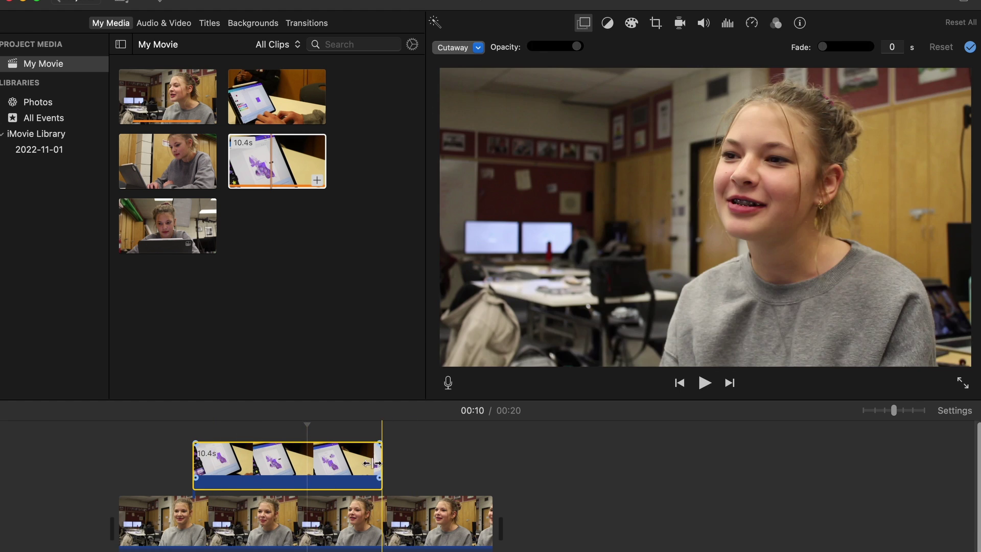
left_click_drag(372, 463, 308, 463)
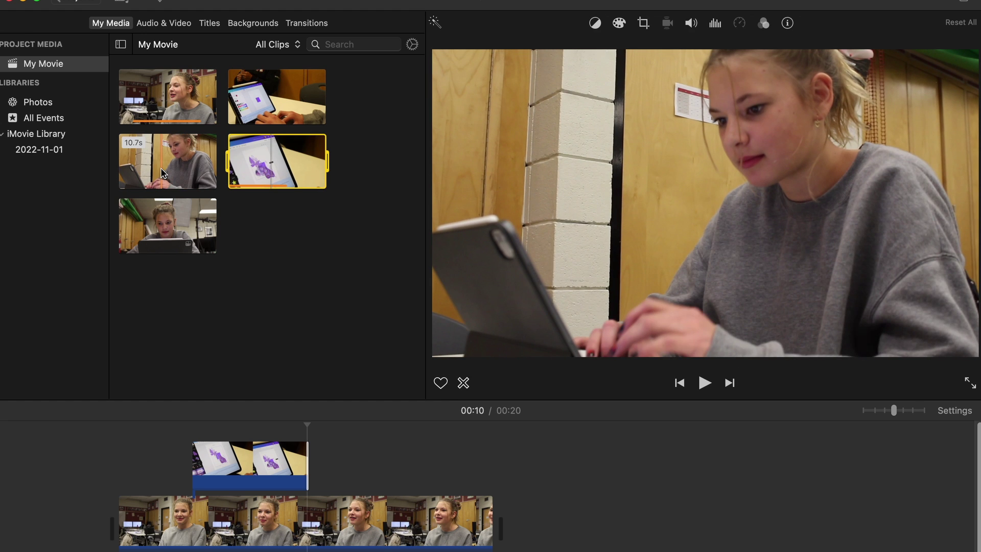
- Overlay the 10.7-second typing-on-tablet clip after the first cutaway, trimmed to 2.1 seconds
left_click(160, 168)
key("space")
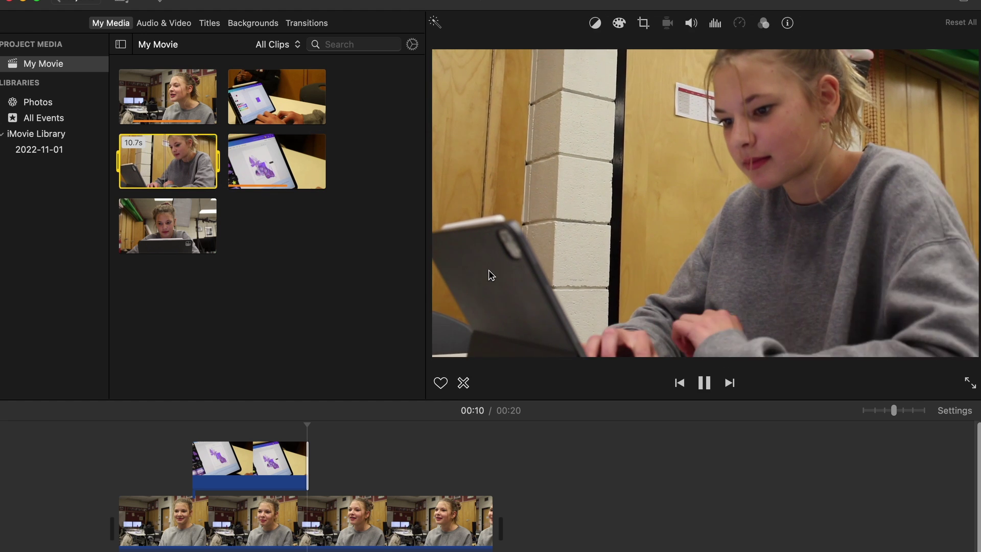
left_click_drag(491, 275, 343, 462)
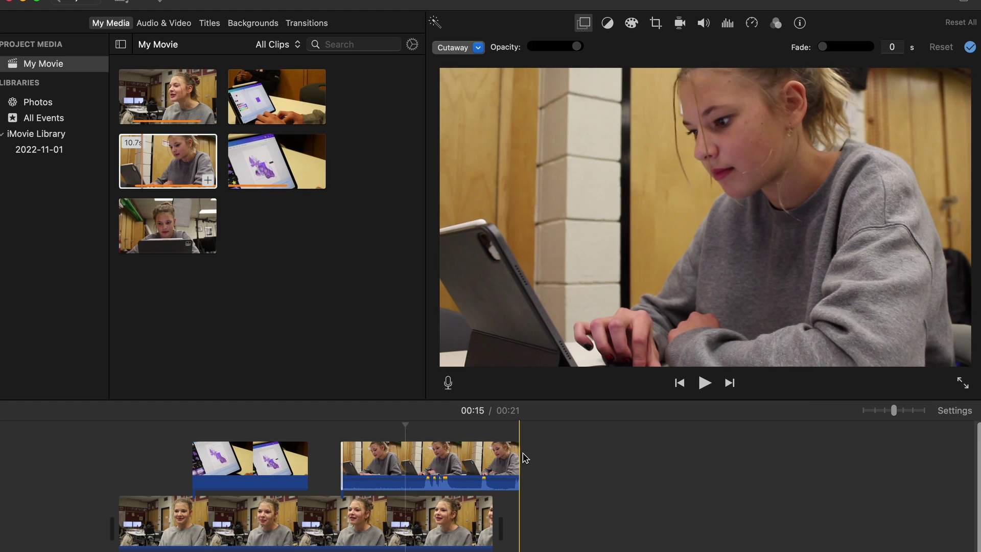
left_click_drag(516, 456, 345, 478)
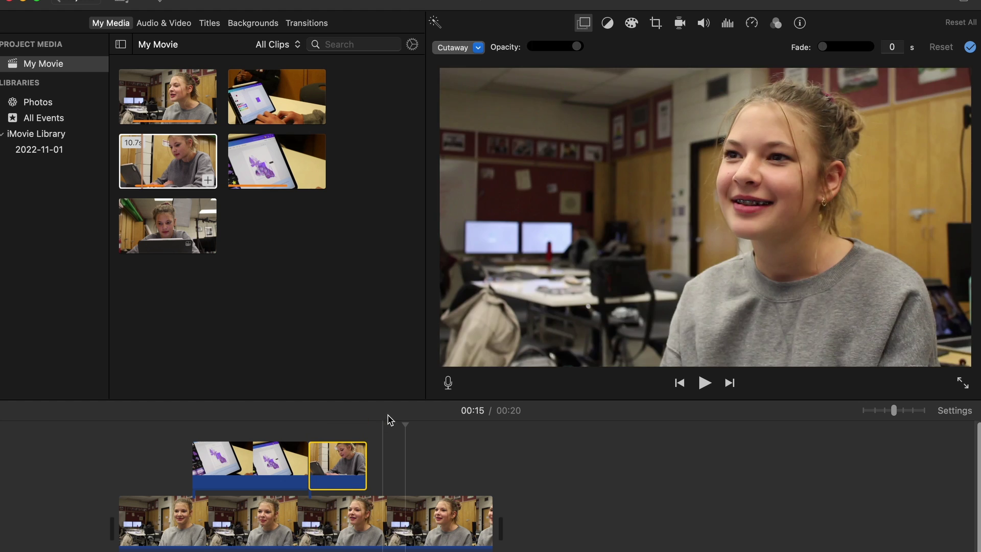
key("space")
key("space")
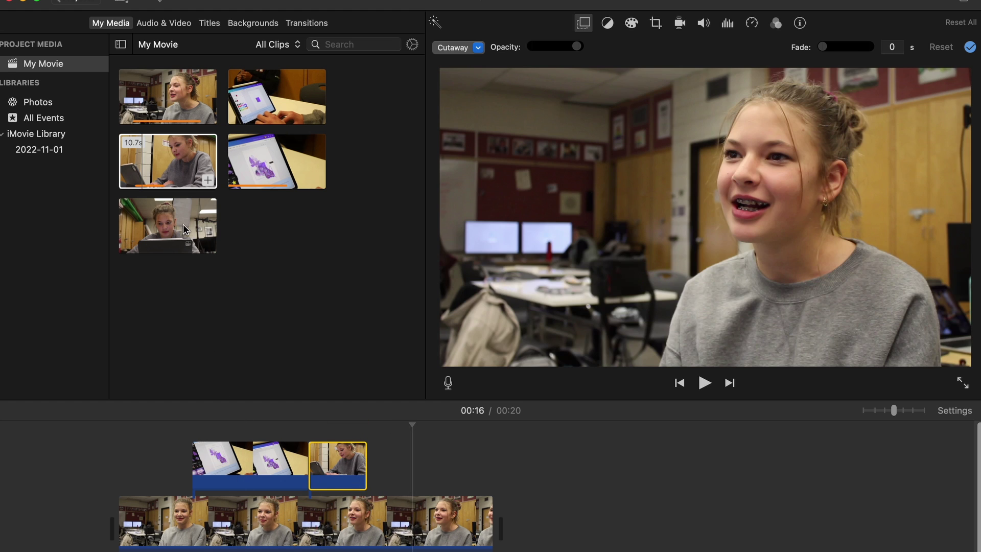
- Overlay the 6.1-second front-facing tablet clip as a third cutaway, trimmed to 3.7 seconds
left_click(178, 233)
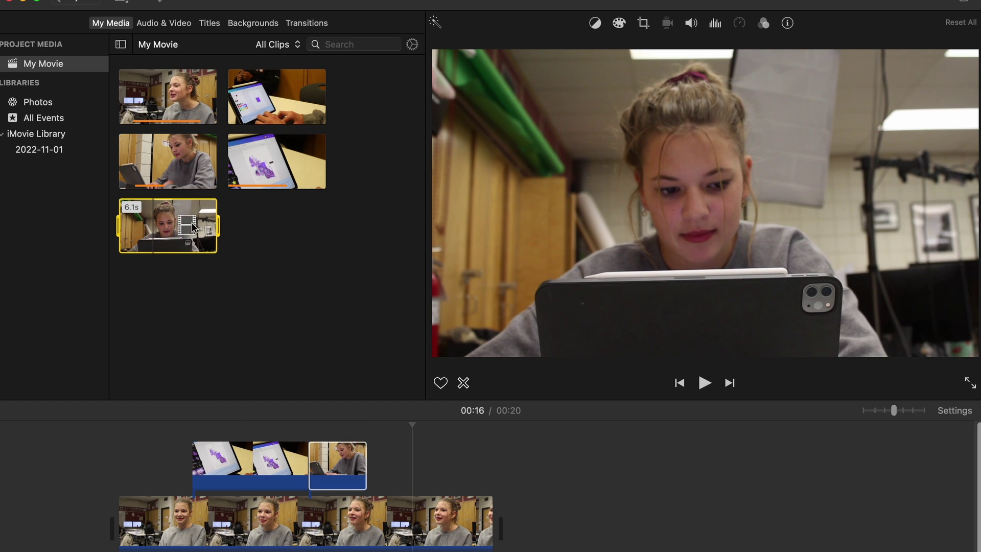
left_click_drag(192, 223, 367, 468)
key("space")
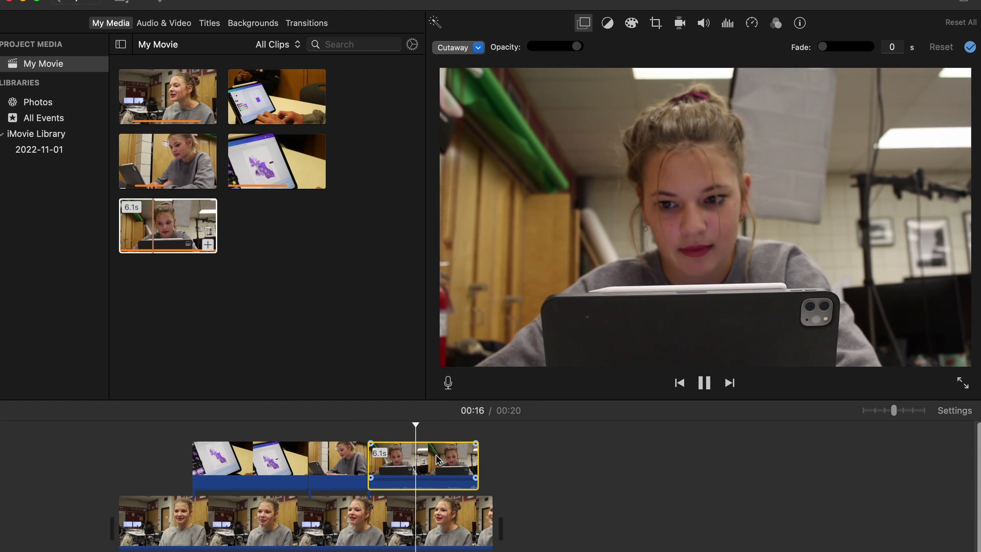
key("space")
left_click_drag(475, 465, 433, 465)
key("space")
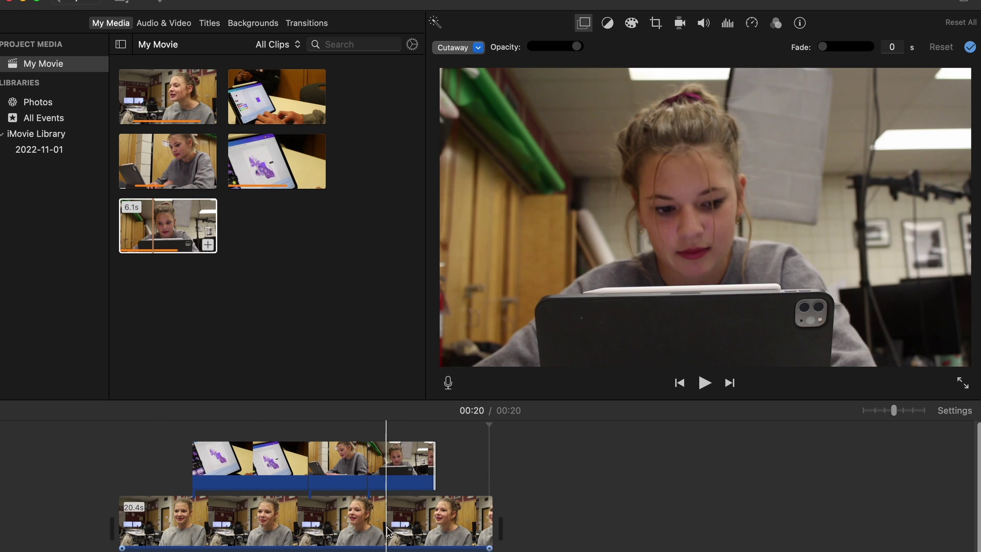
- Place a 4-second Split Lower Third title from the Titles browser over the interview's opening
left_click(215, 26)
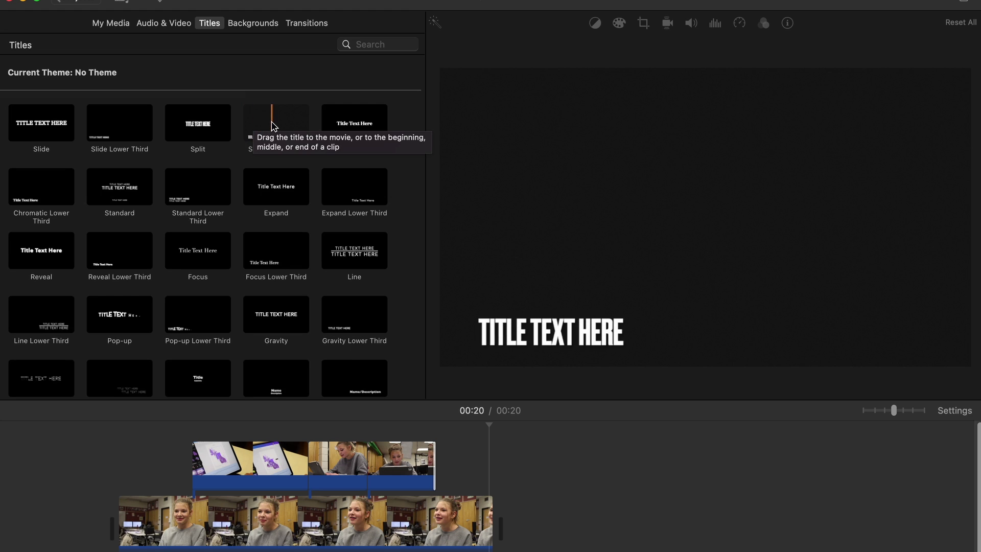
left_click_drag(262, 128, 116, 432)
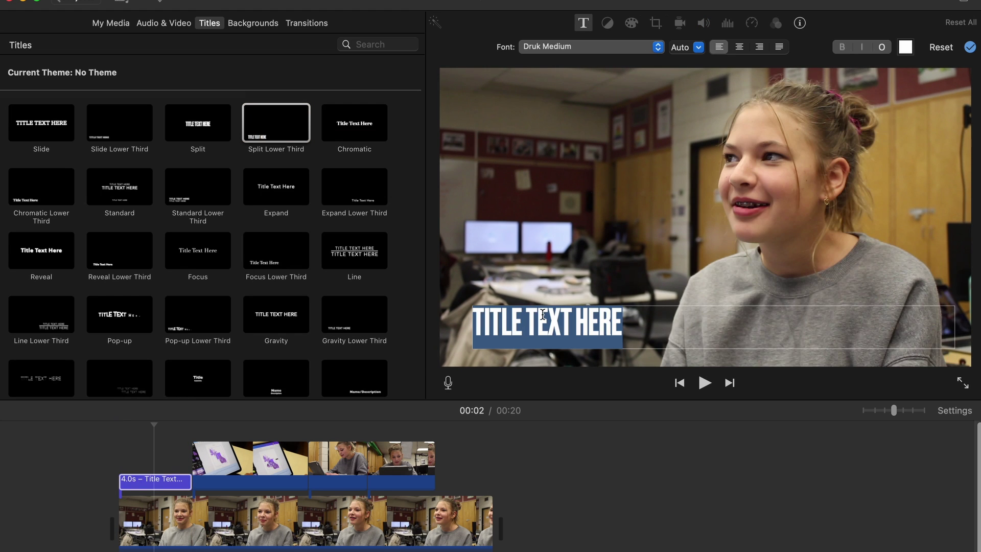
- Replace the title placeholder with JORDANA and preview the opening to check it
type("JORDA")
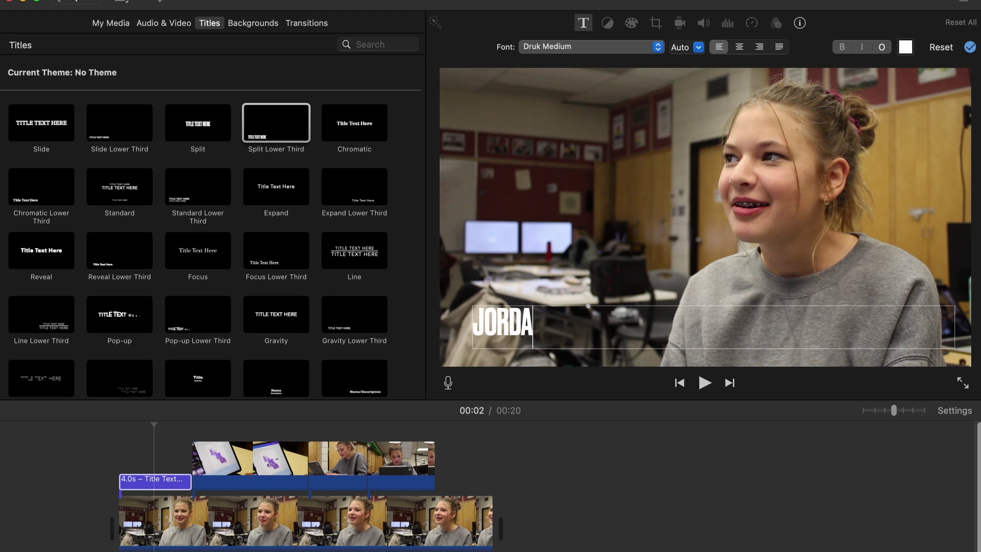
type("NA")
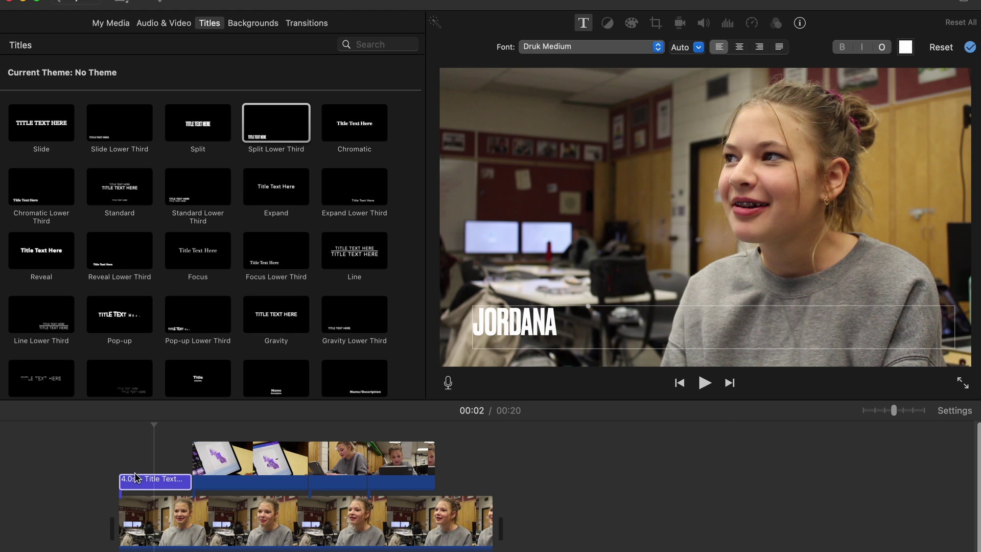
left_click(118, 432)
key("space")
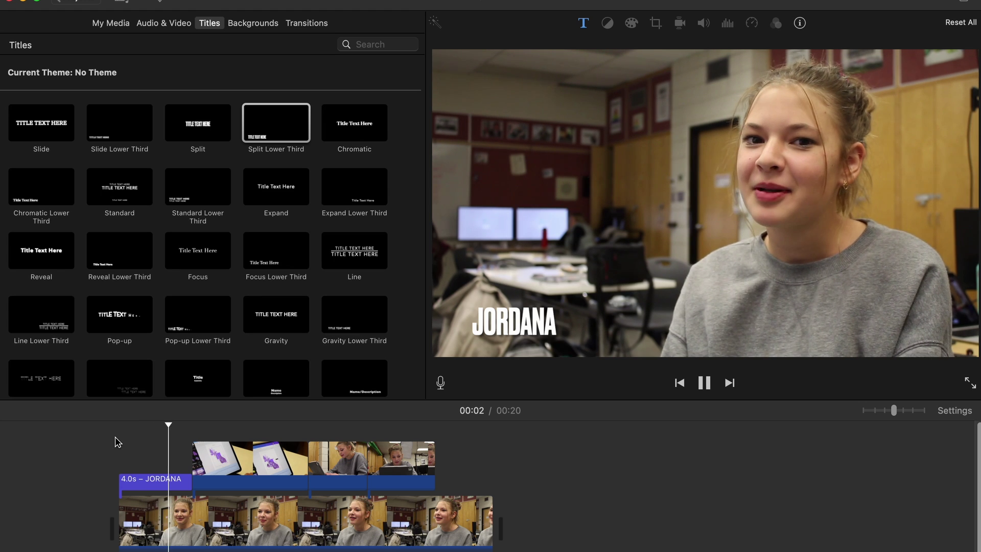
key("space")
left_click(146, 486)
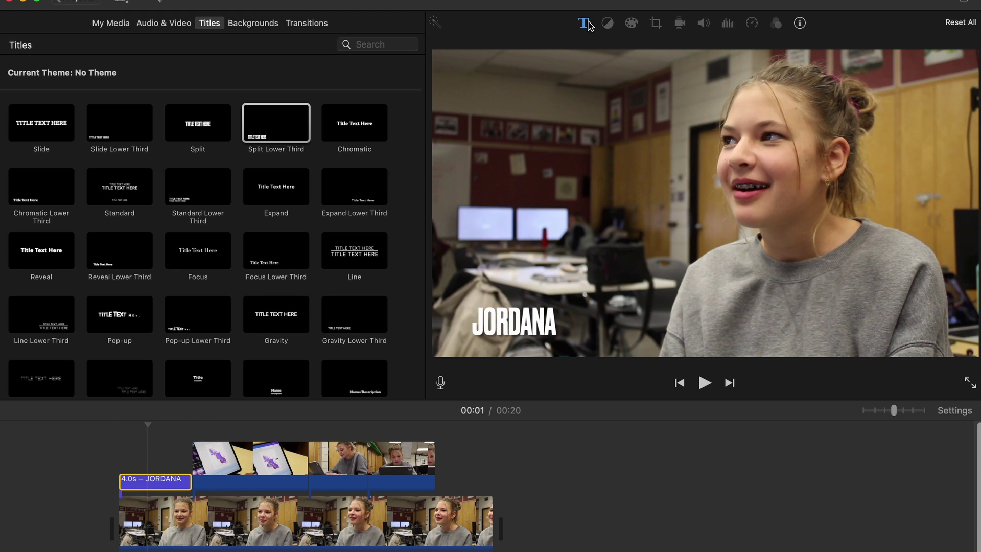
- Colour the JORDANA title text purple from the Colors wheel and play back from the start
double_click(166, 480)
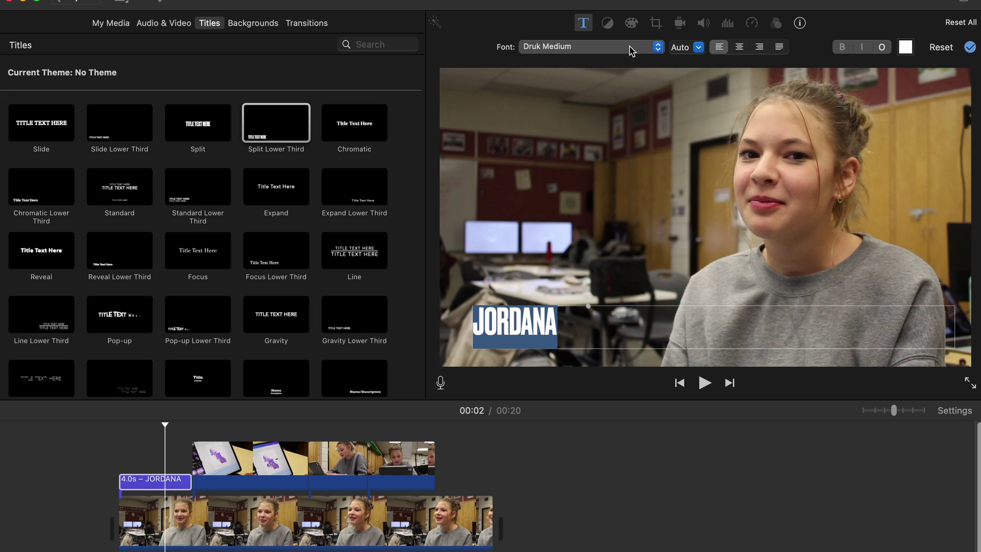
left_click(909, 50)
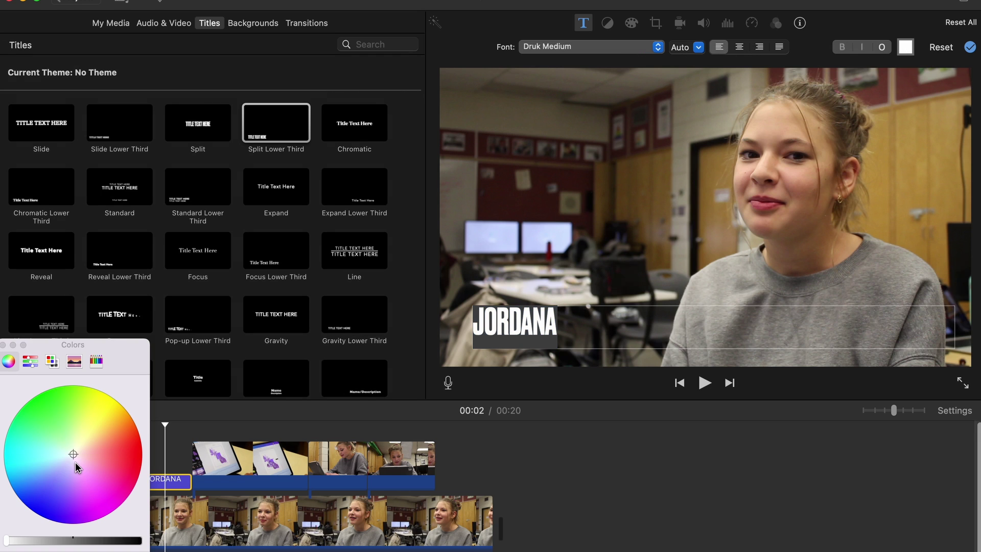
left_click_drag(75, 463, 68, 509)
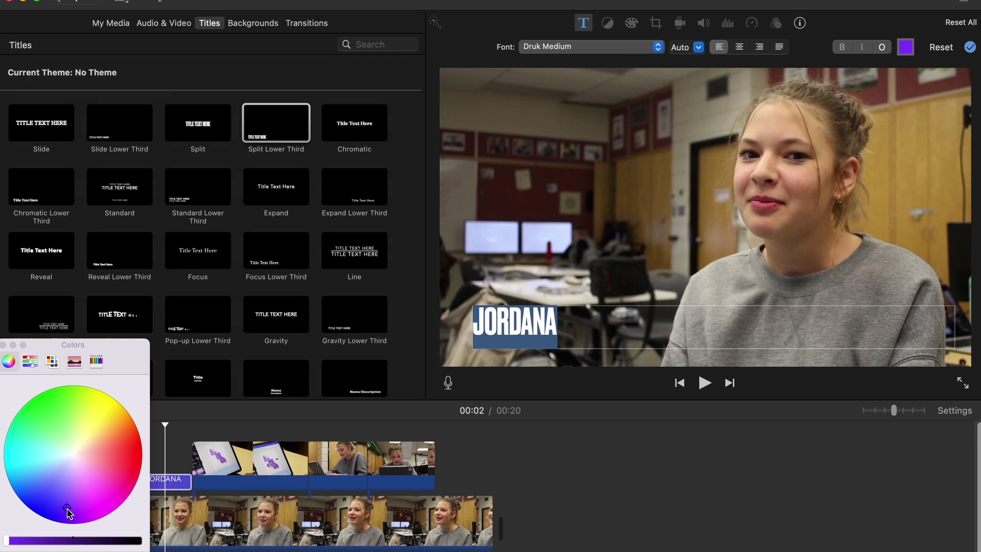
left_click(3, 345)
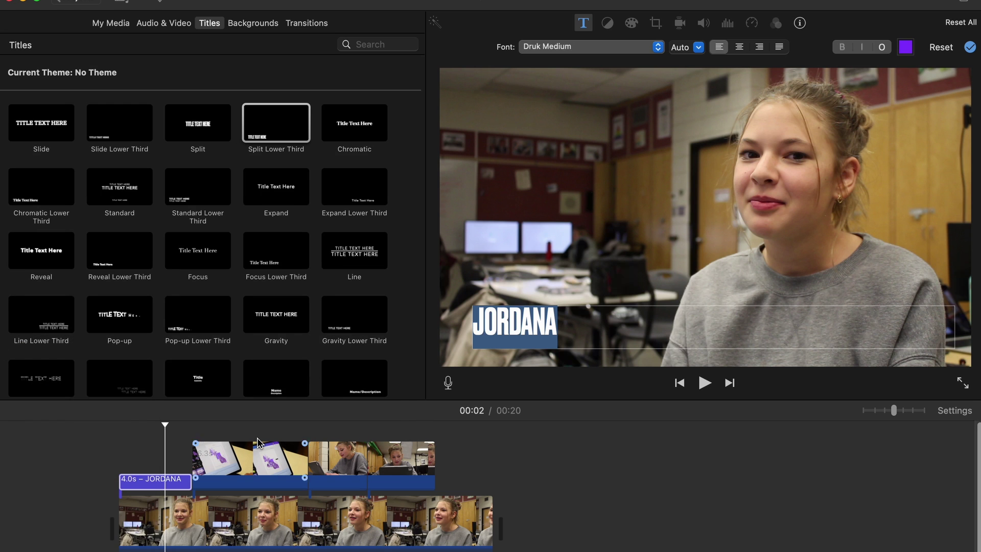
key("backslash")
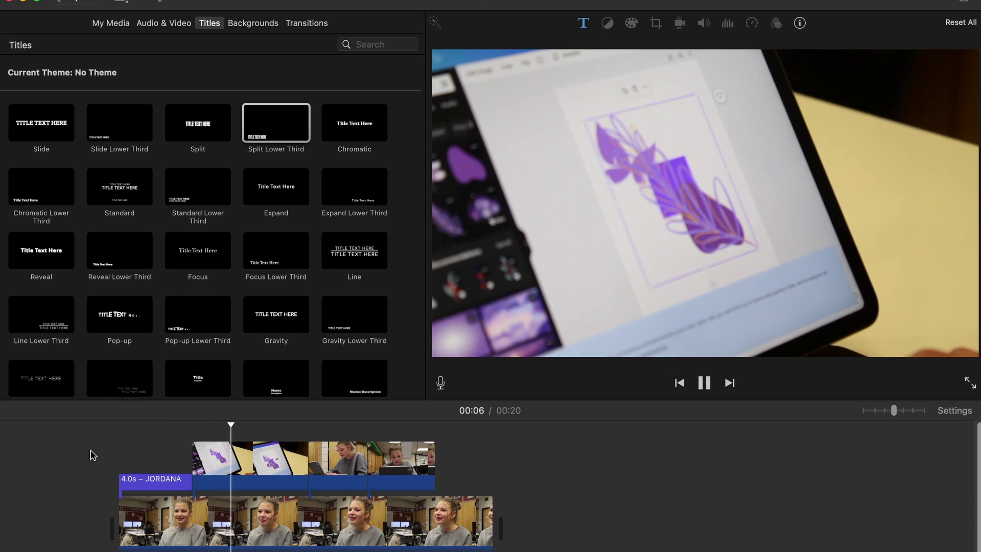
- Show Color Correction for the interview clip and try adjusting its highlights
left_click(238, 533)
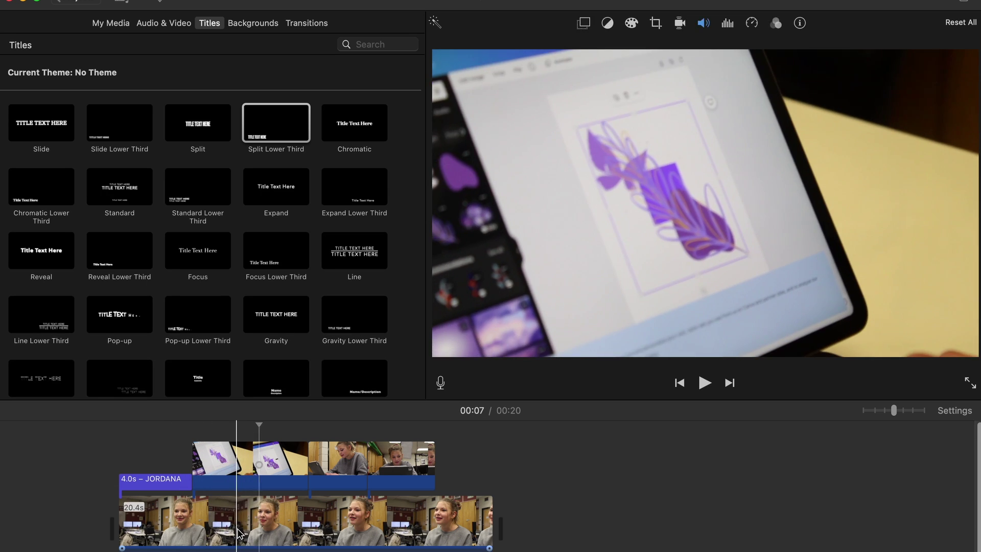
left_click(238, 534)
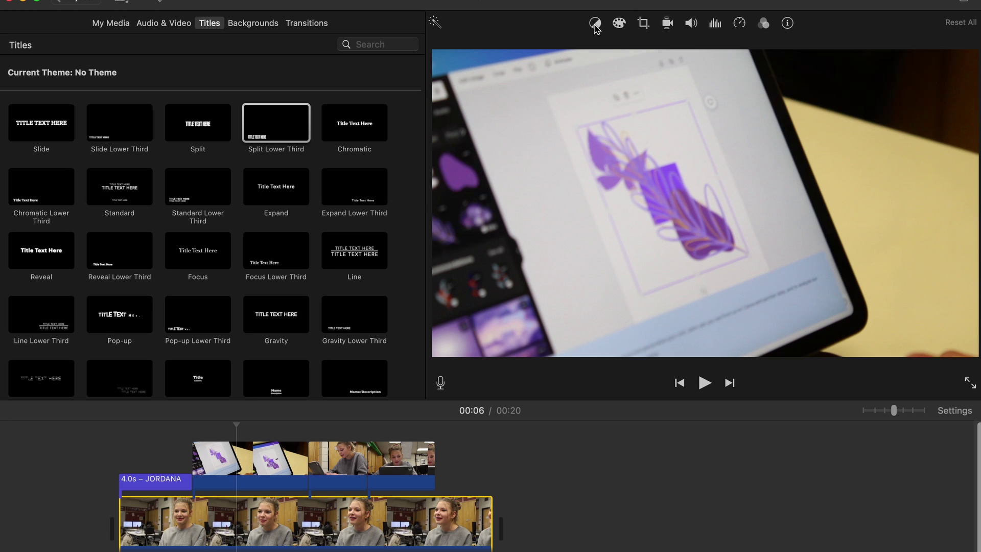
left_click(595, 24)
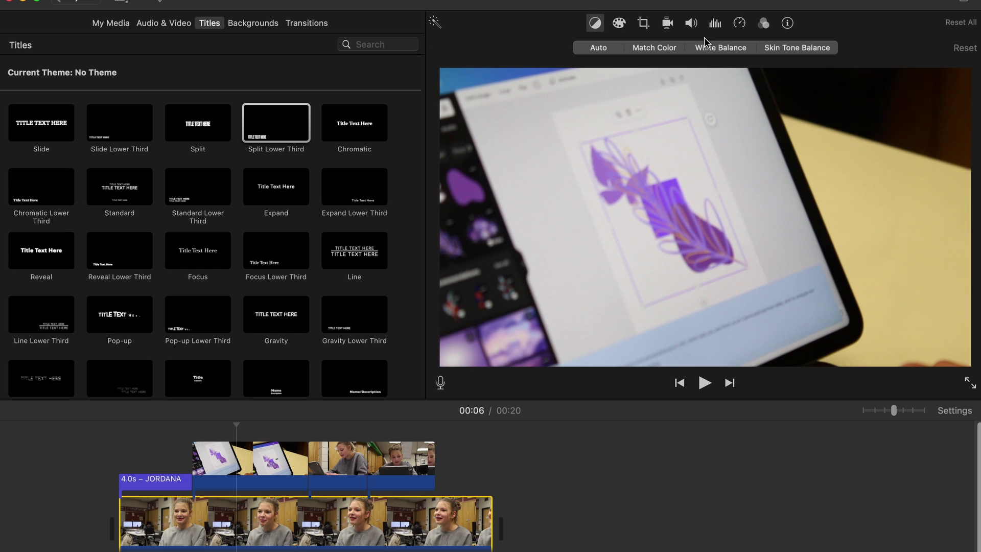
left_click(621, 24)
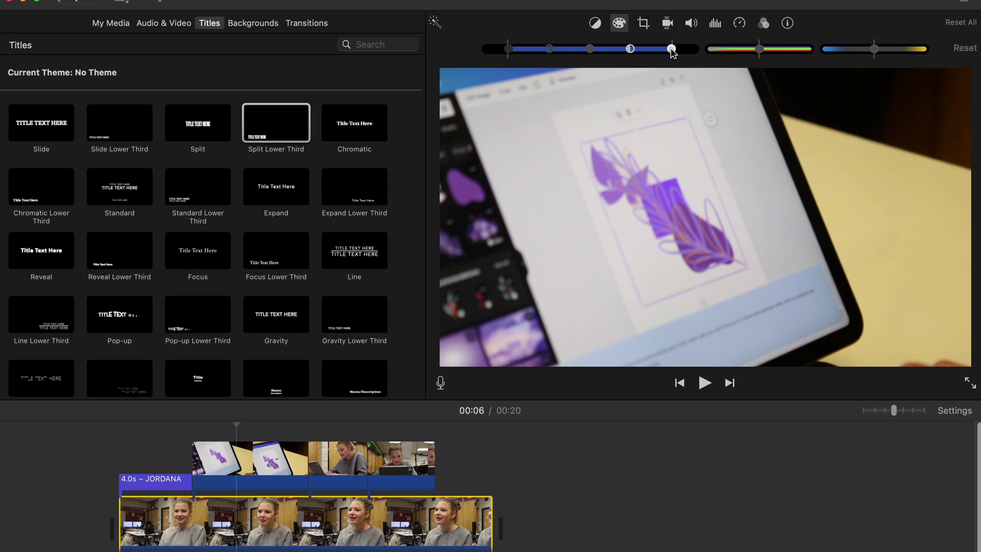
mouse_move(672, 52)
left_mouse_down()
mouse_move(651, 49)
mouse_move(675, 49)
left_mouse_up()
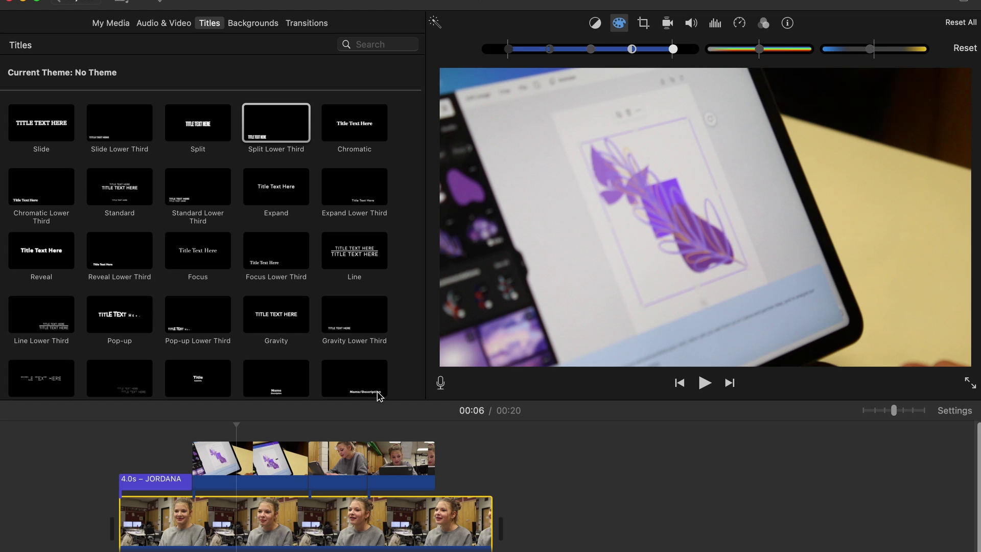
- Reset all colour adjustments on the main interview clip
left_click(159, 480)
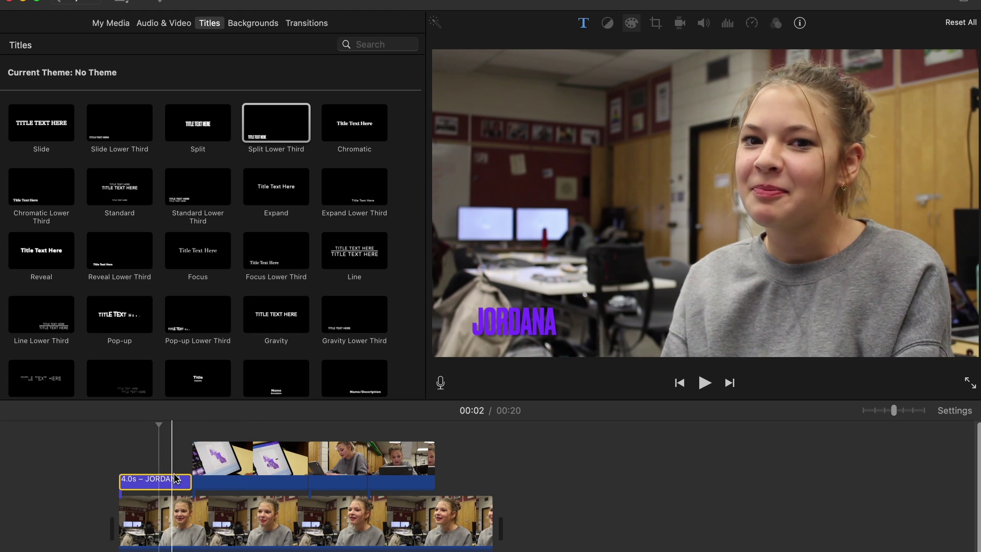
left_click(176, 511)
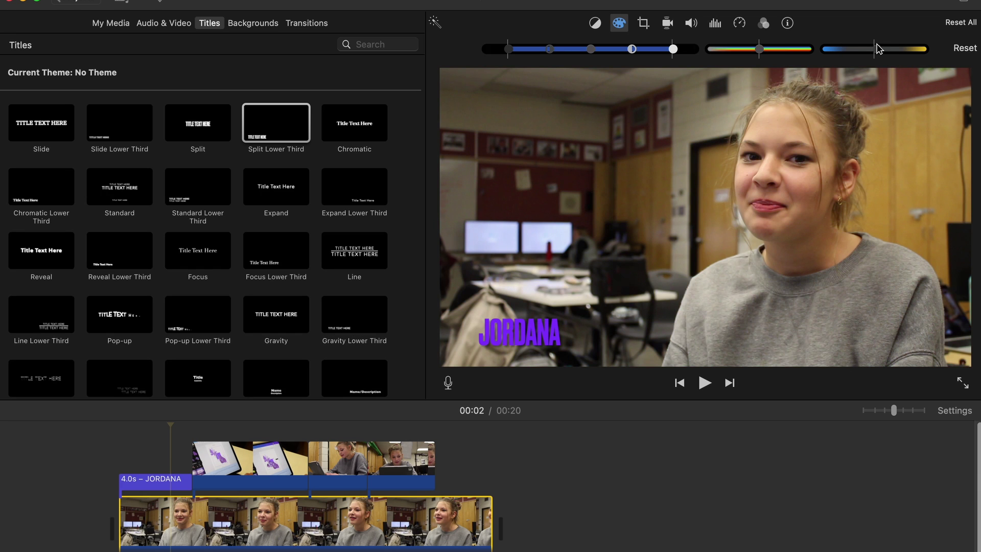
left_click(959, 23)
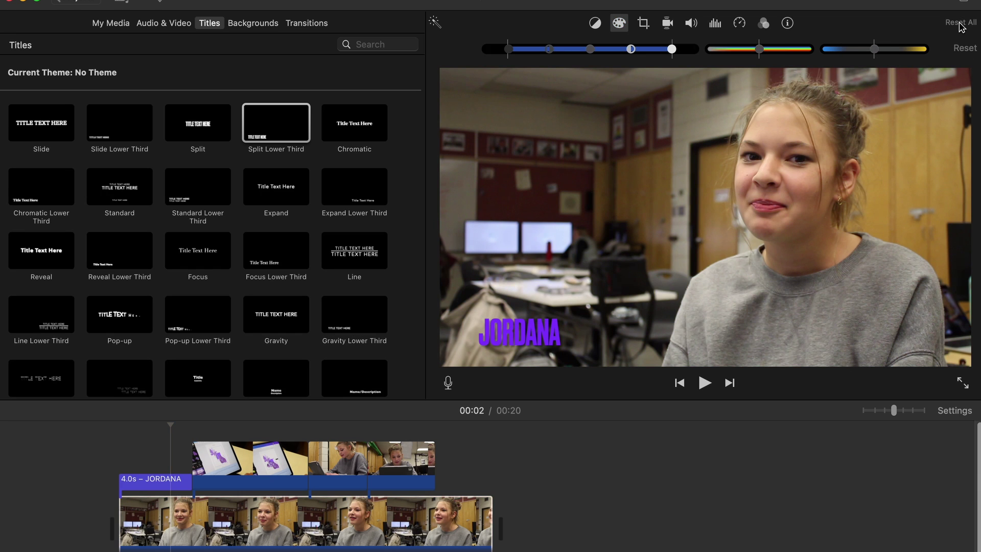